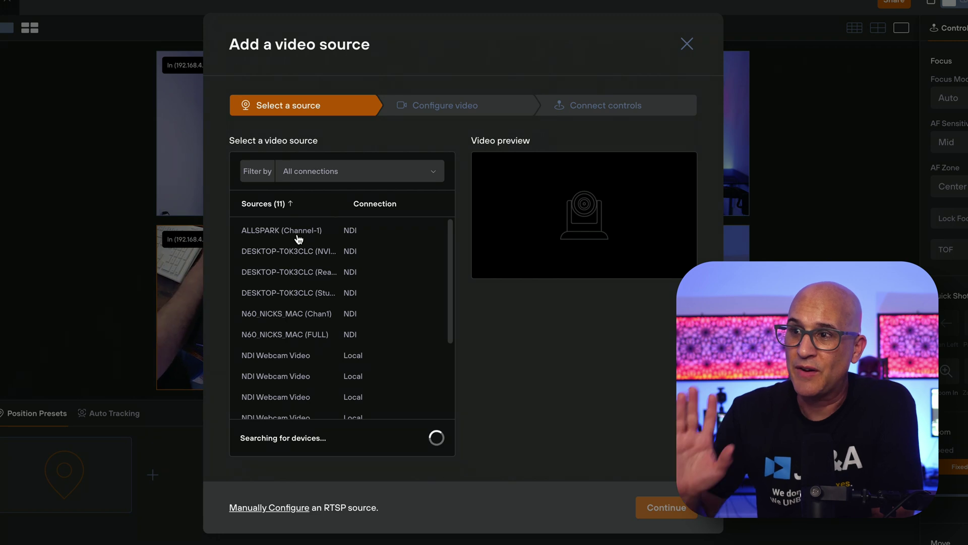
scroll(313, 328, "down", 1)
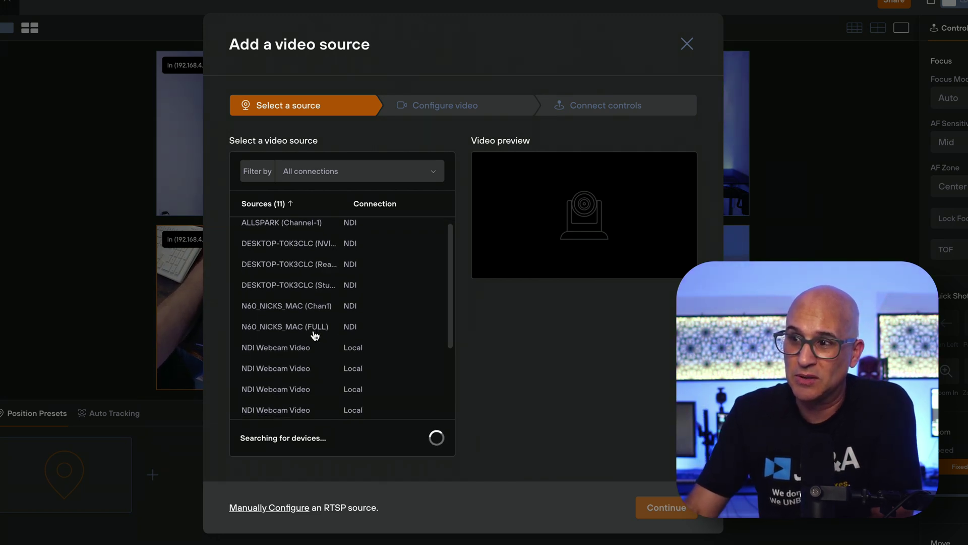
left_click(364, 171)
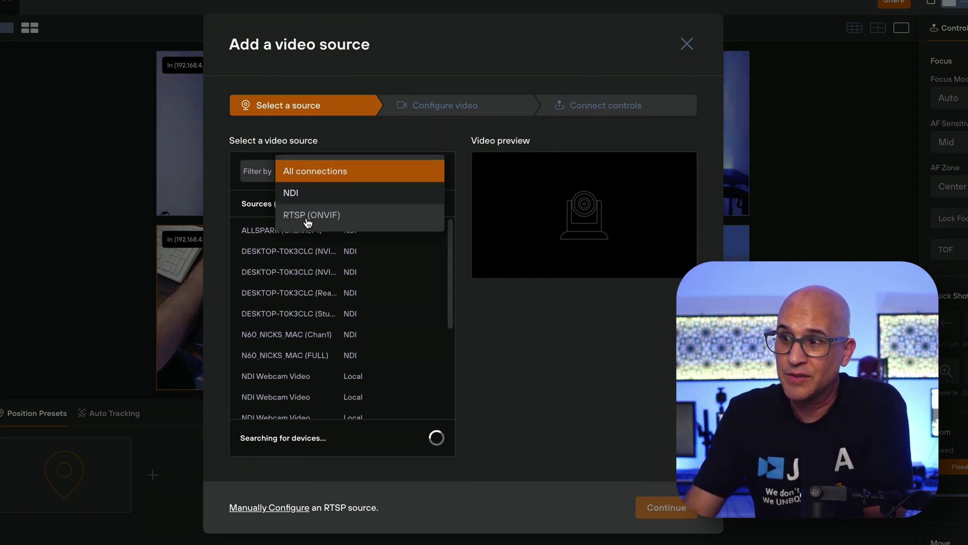
left_click(449, 287)
left_click_drag(450, 297, 439, 411)
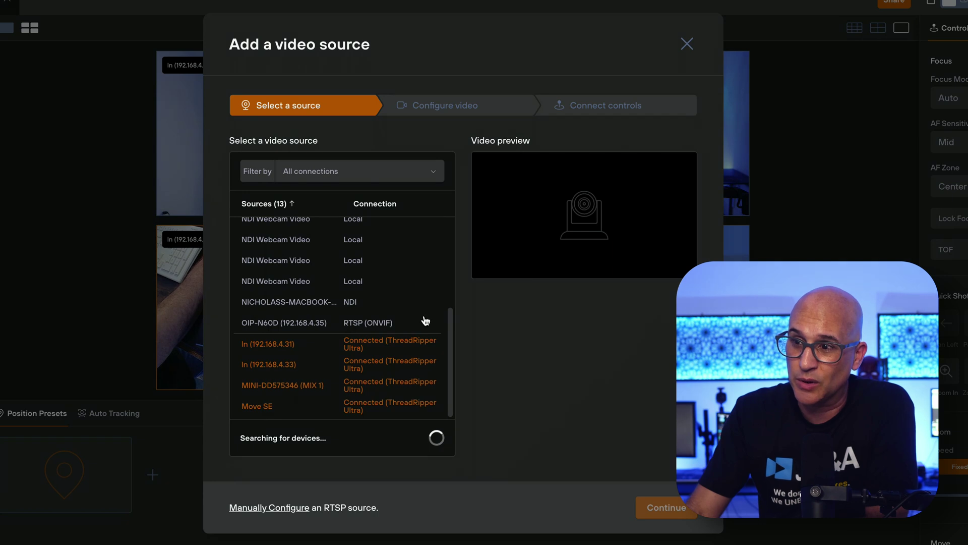
left_click_drag(453, 368, 467, 275)
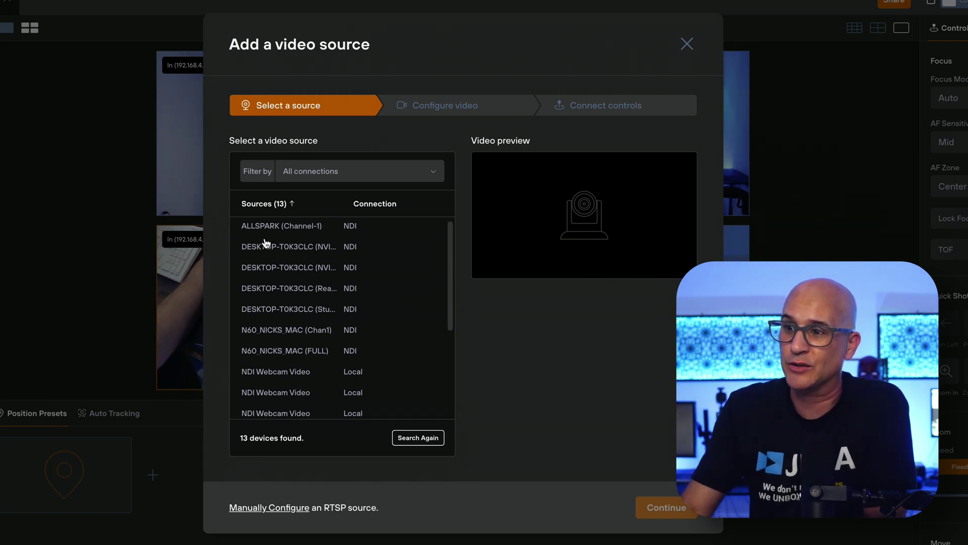
left_click(278, 227)
- Advance the ALLSPARK (Channel-1) source to the brand stage, pick Other, then back out and cancel it
left_click(649, 503)
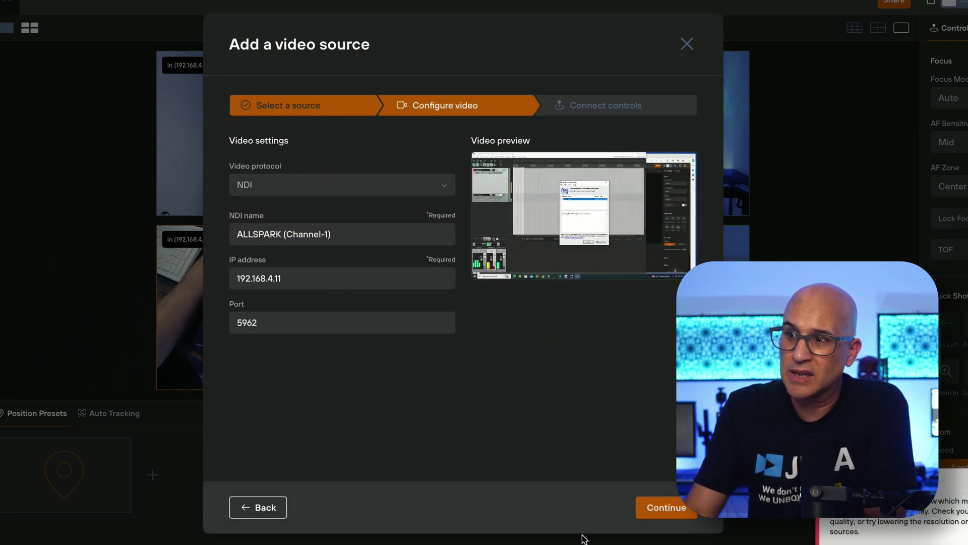
left_click(641, 507)
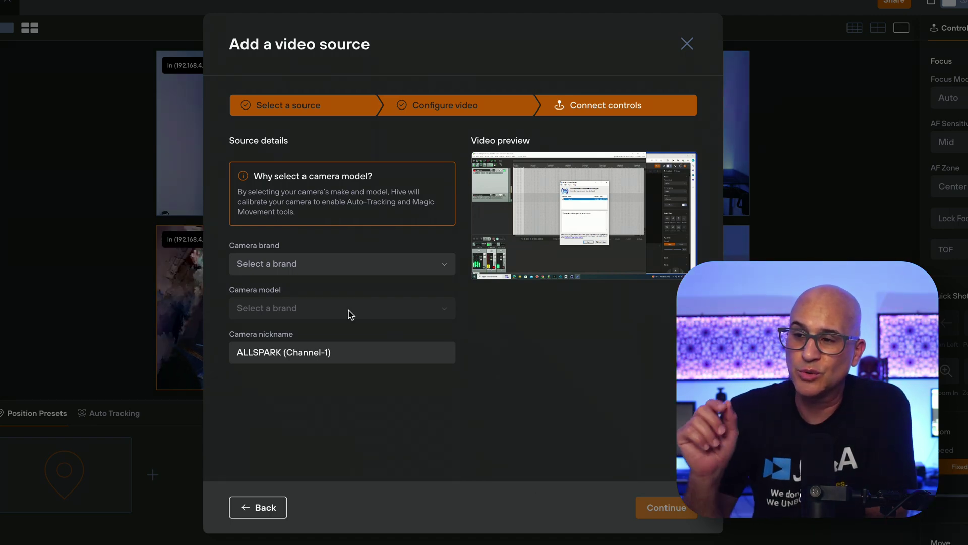
left_click(324, 262)
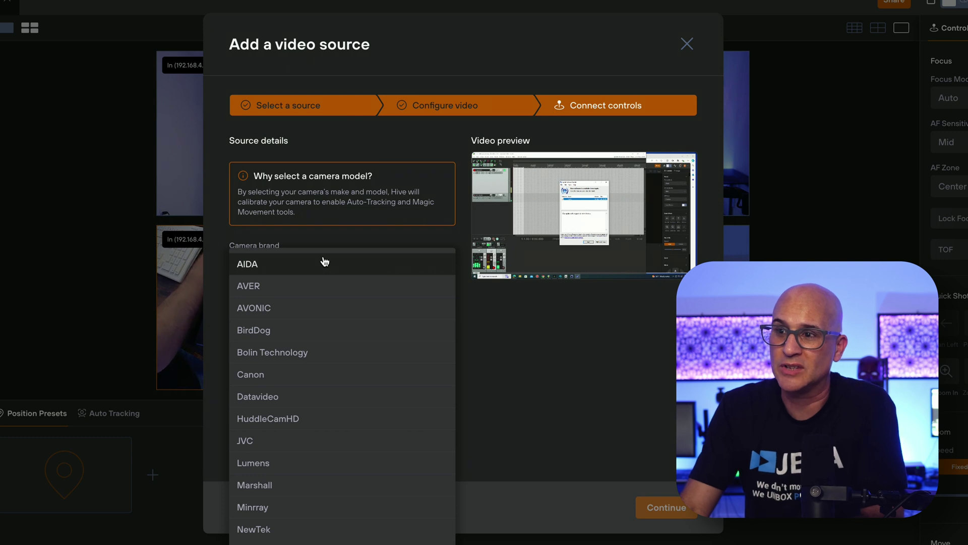
scroll(342, 352, "down", 5)
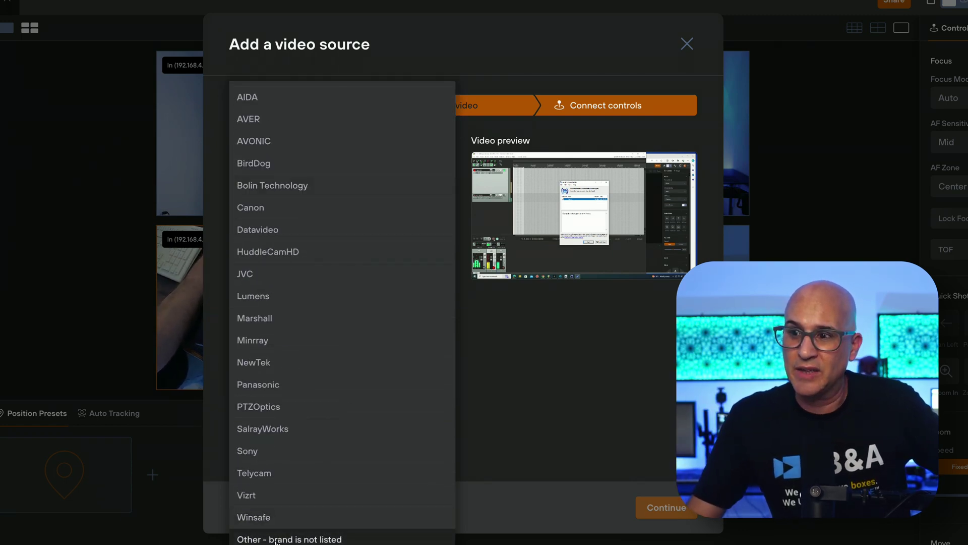
left_click(282, 539)
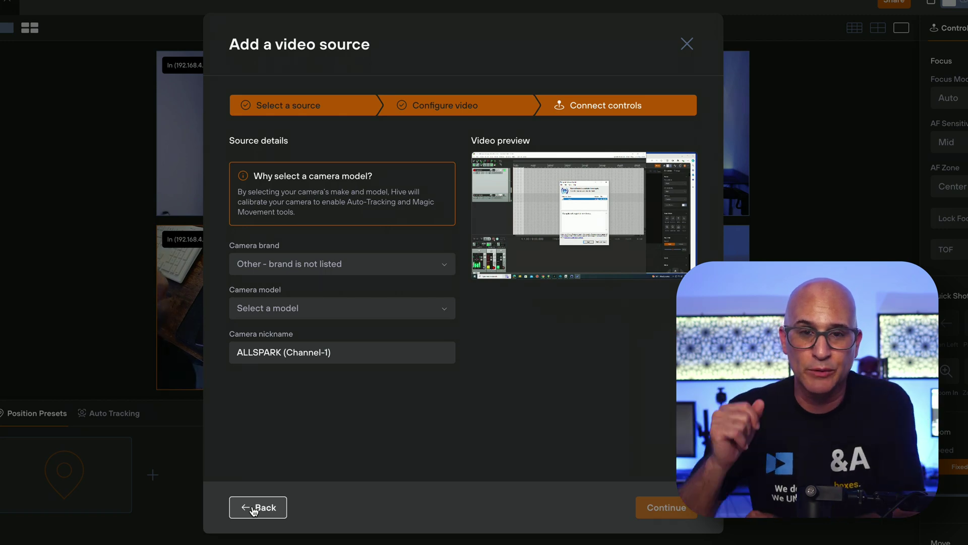
left_click(281, 511)
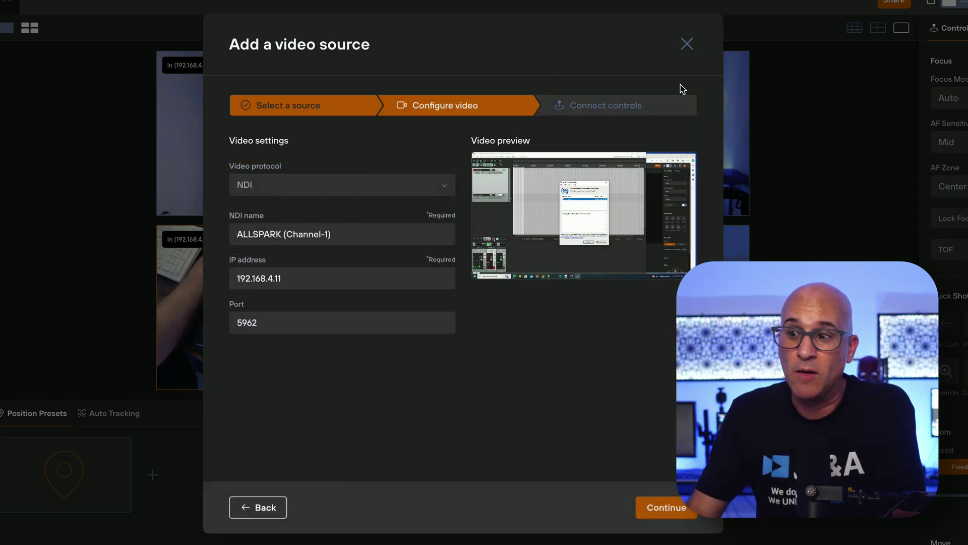
left_click(687, 45)
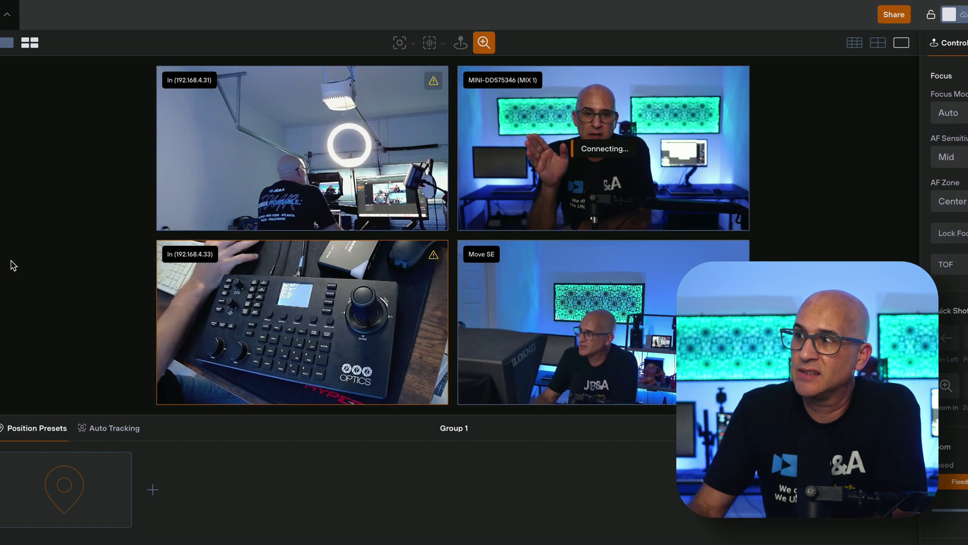
left_click(894, 16)
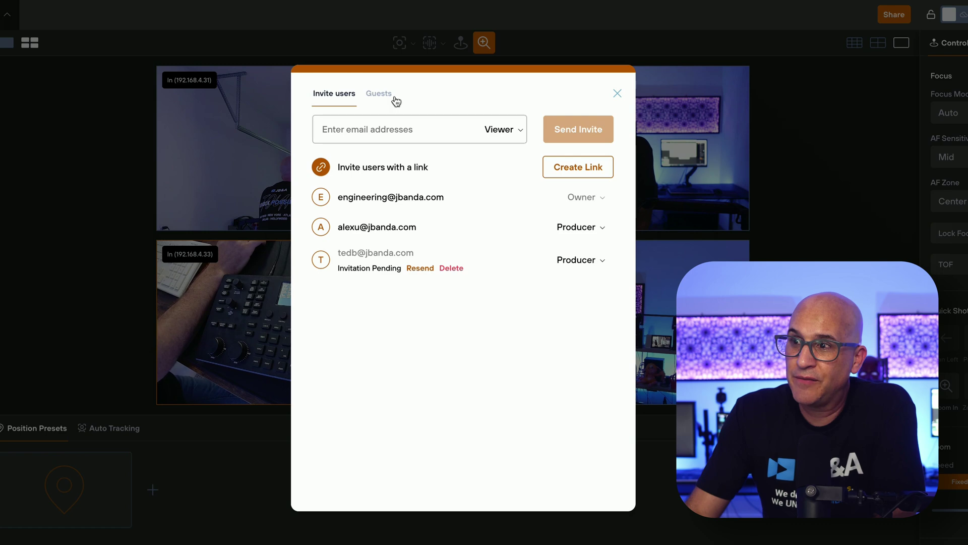
left_click(379, 94)
left_click(346, 98)
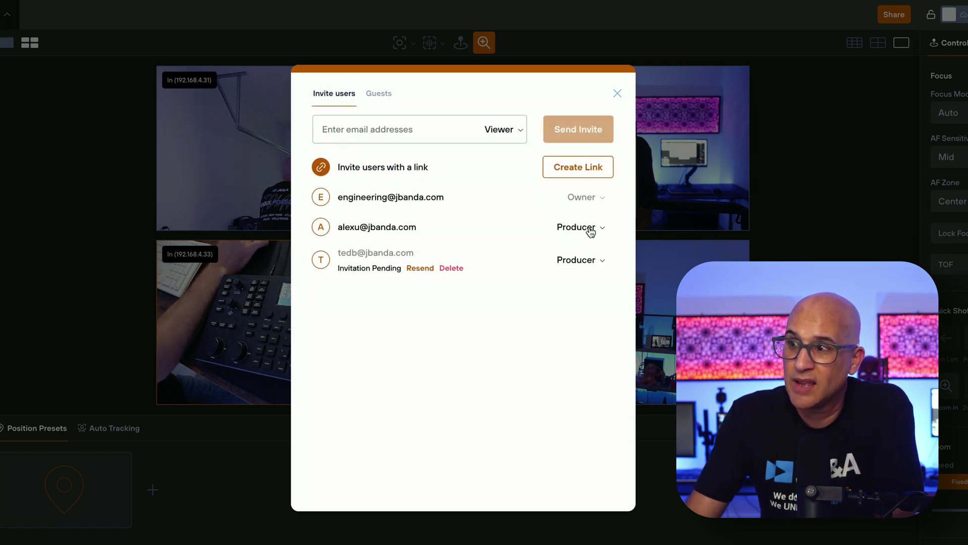
left_click(591, 231)
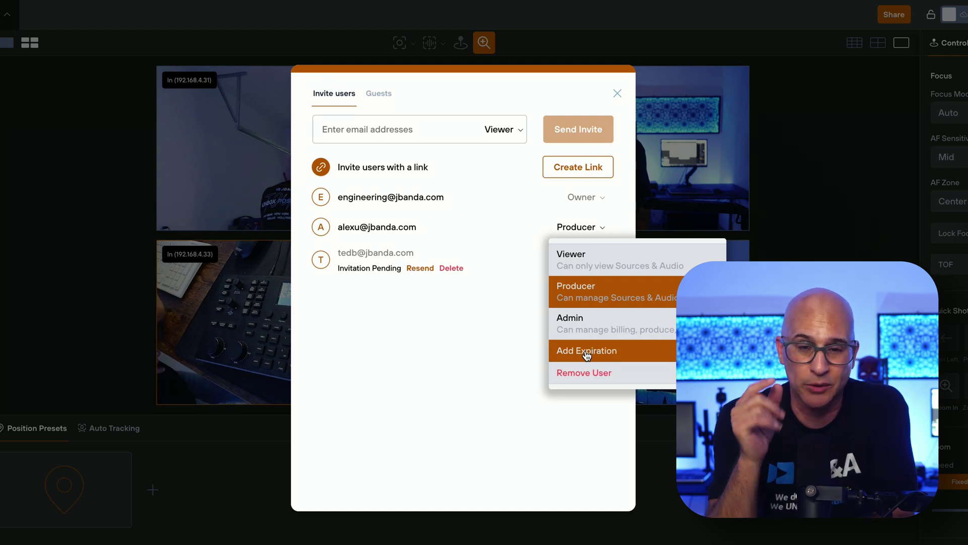
left_click(461, 376)
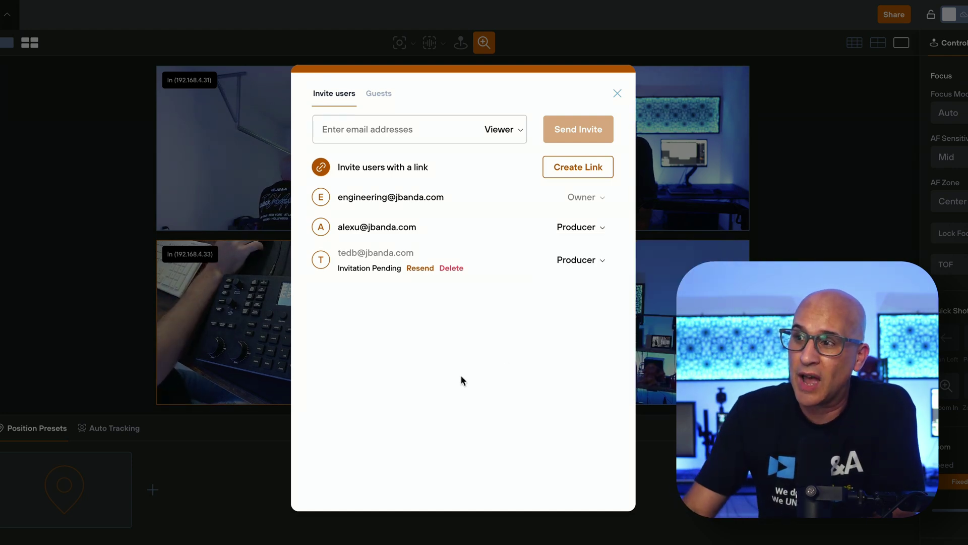
left_click(618, 94)
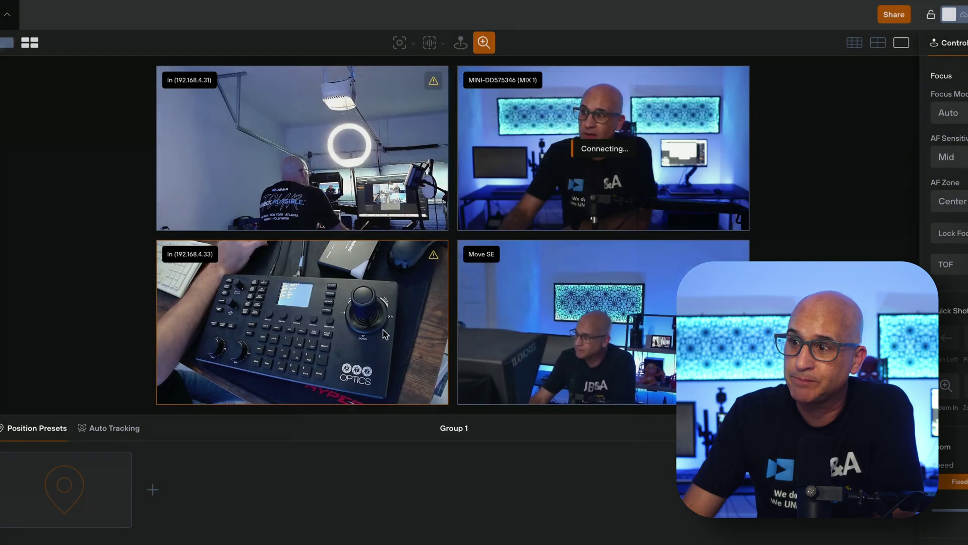
left_click(7, 43)
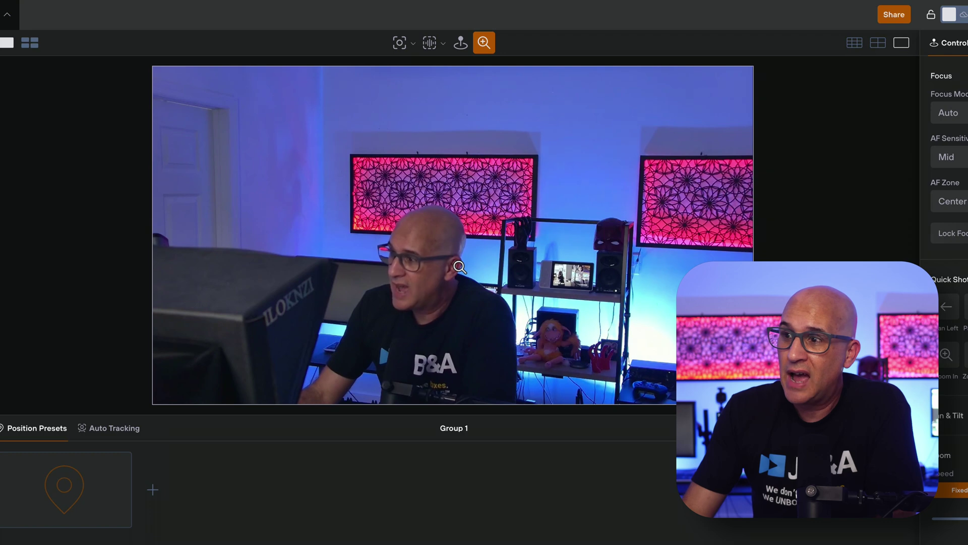
- Zoom the camera out to a wide shot, then back in tighter on the presenter
left_click(463, 235, "alt")
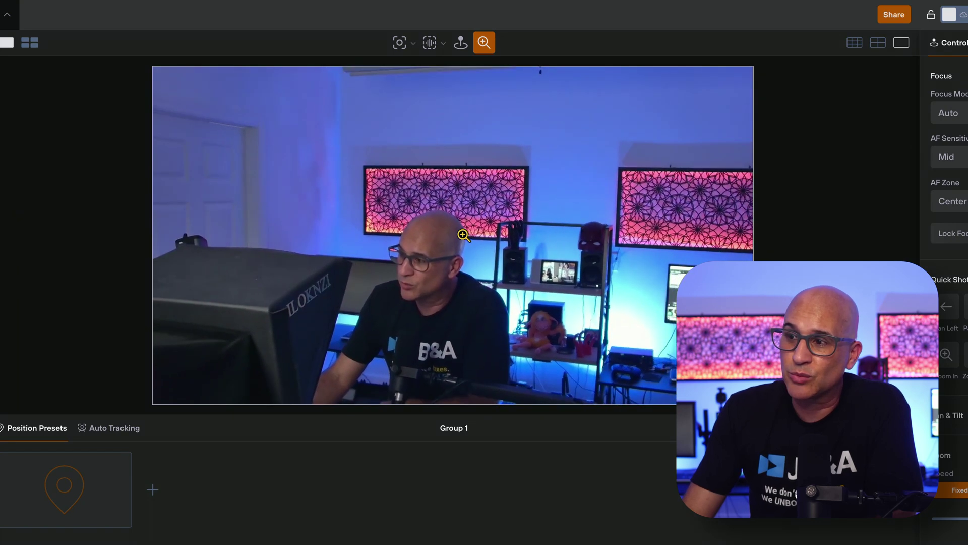
left_click(464, 236)
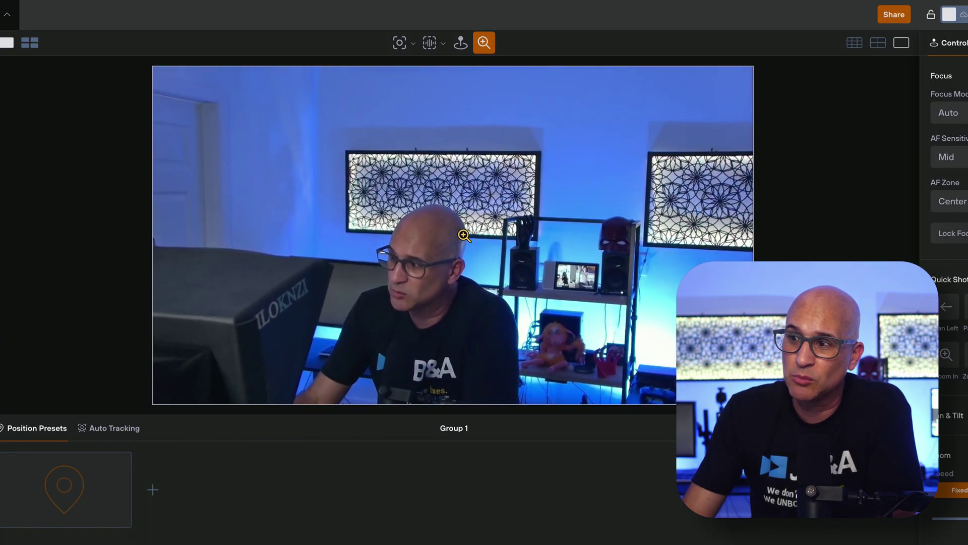
left_click(452, 257)
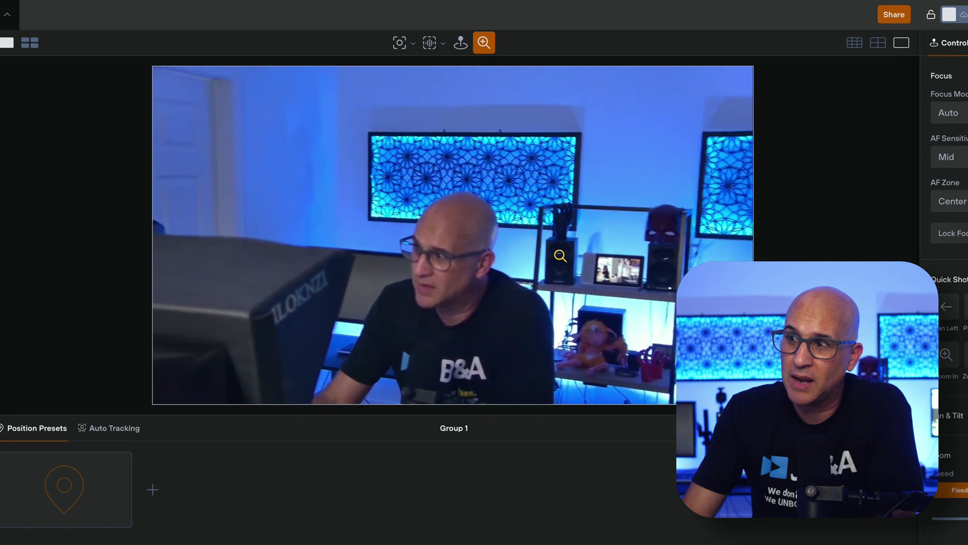
- Pan and tilt the camera left and up by dragging on the live feed
left_click(459, 44)
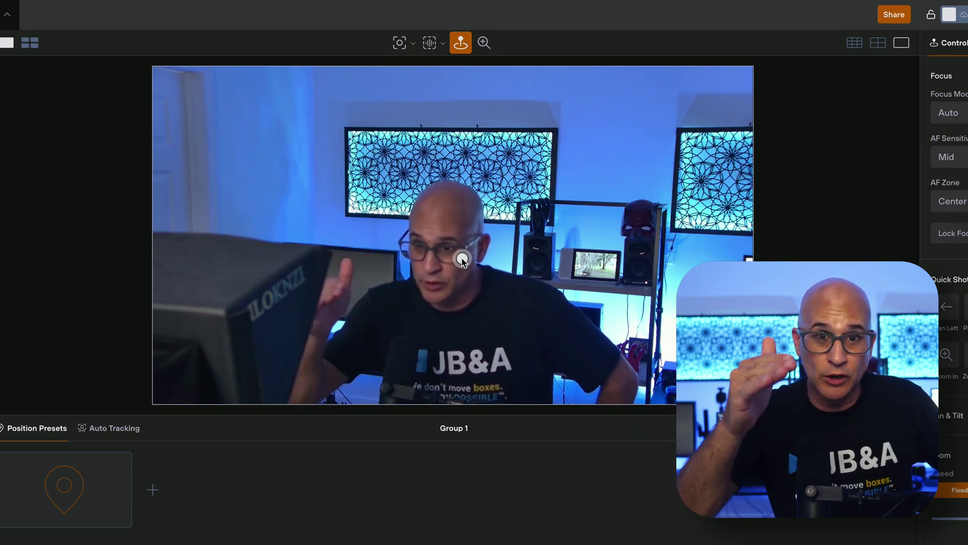
mouse_move(464, 259)
left_mouse_down()
mouse_move(311, 161)
mouse_move(619, 328)
mouse_move(585, 318)
mouse_move(595, 330)
mouse_move(521, 392)
mouse_move(426, 388)
mouse_move(588, 186)
mouse_move(551, 191)
mouse_move(666, 131)
mouse_move(587, 151)
mouse_move(556, 192)
mouse_move(212, 283)
mouse_move(177, 331)
mouse_move(284, 349)
left_mouse_up()
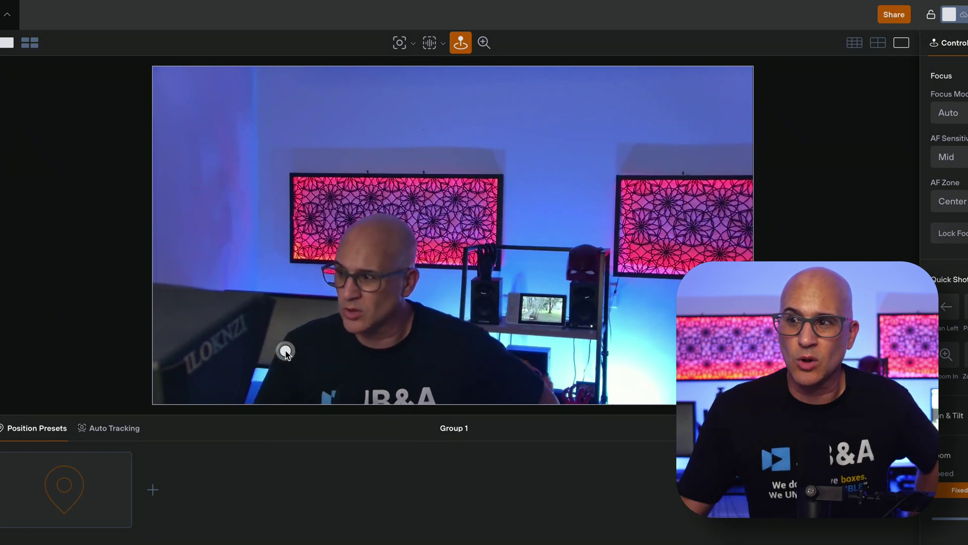
left_click(427, 45)
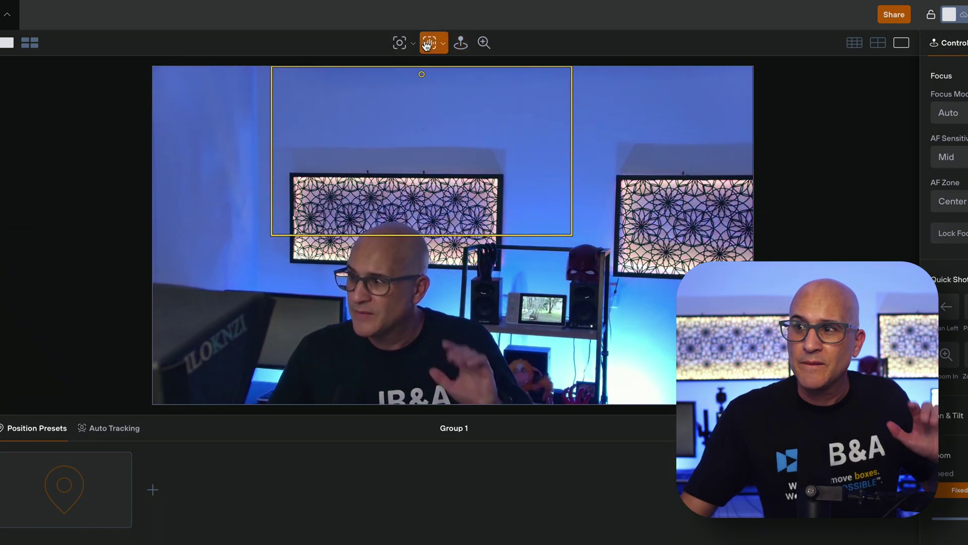
- Draw a framing region over the presenter's face, then reframe up and to the right
left_click_drag(422, 154, 377, 292)
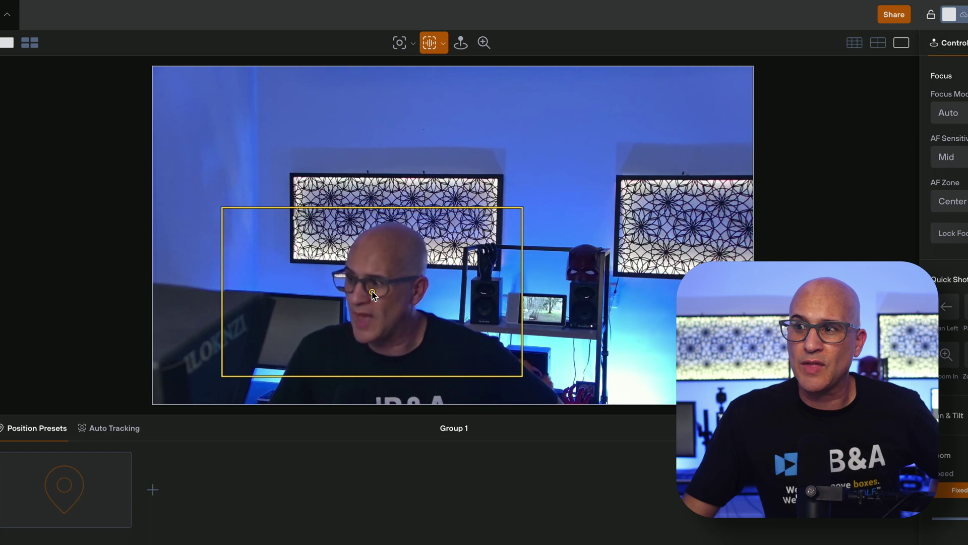
scroll(376, 291, "up", 5)
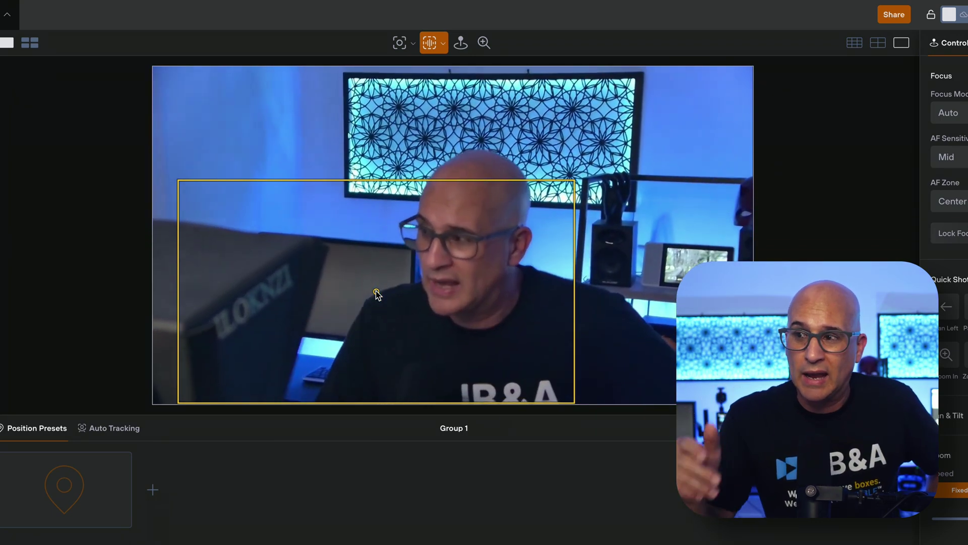
left_click_drag(376, 293, 448, 179)
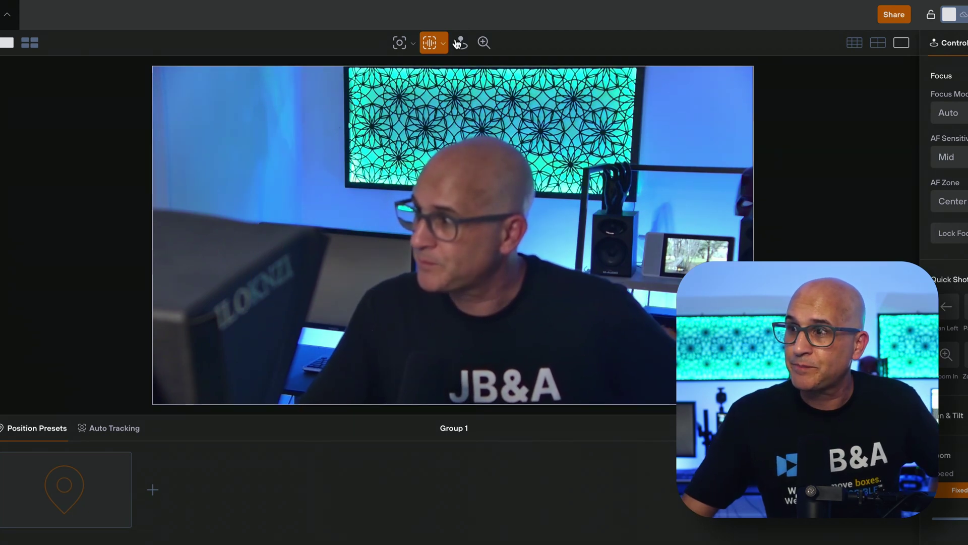
- Switch framing to Cine Frame and smoothly reframe on the man at the desk
left_click(428, 43)
left_click(427, 45)
left_click(443, 44)
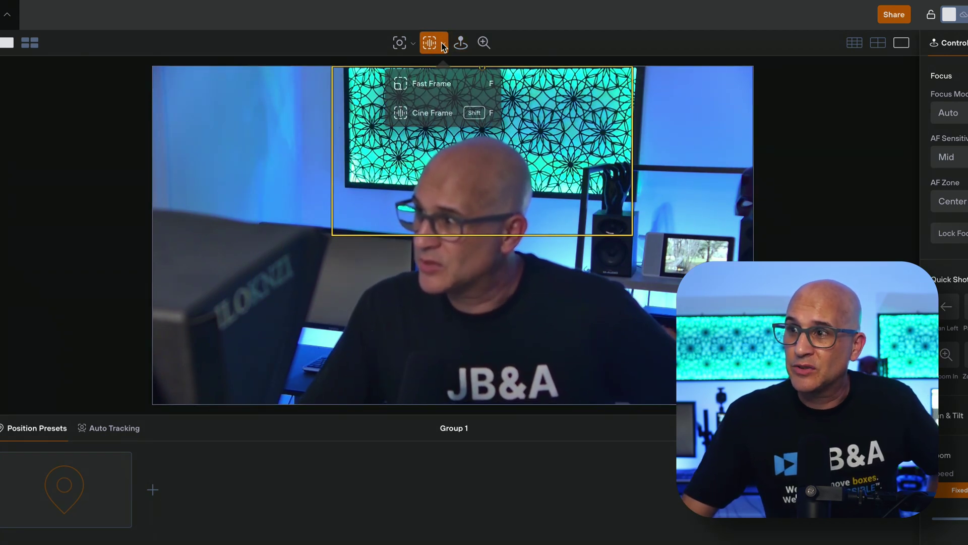
left_click(434, 113)
left_click(473, 276)
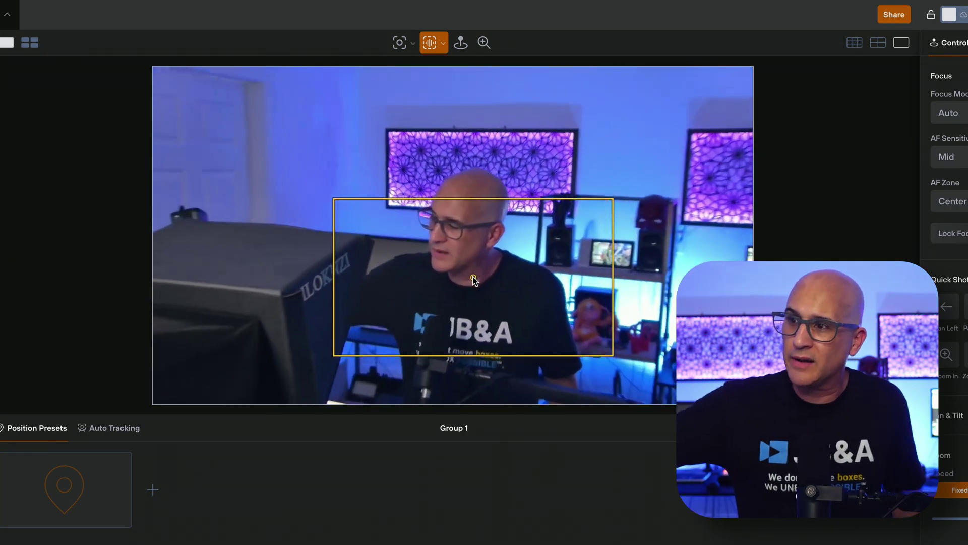
left_click(497, 277)
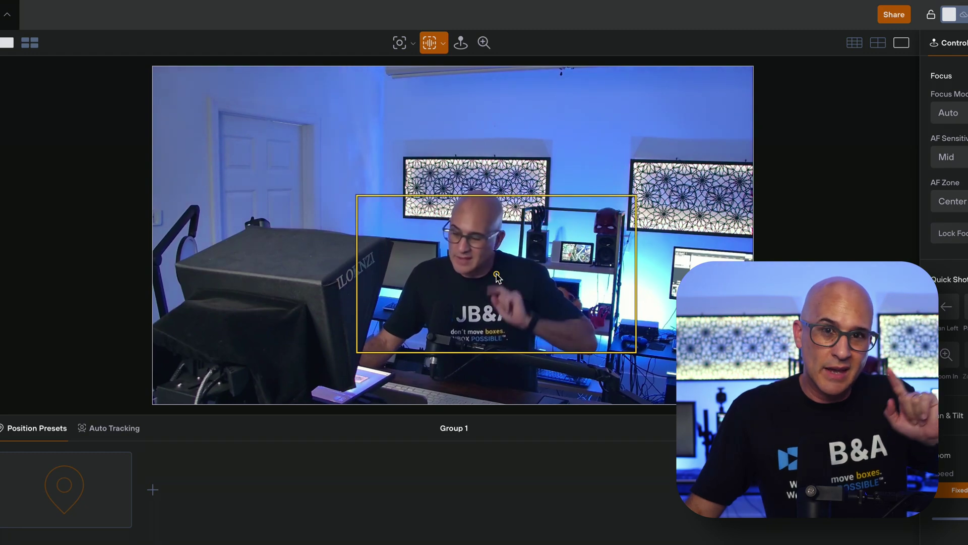
left_click(476, 273)
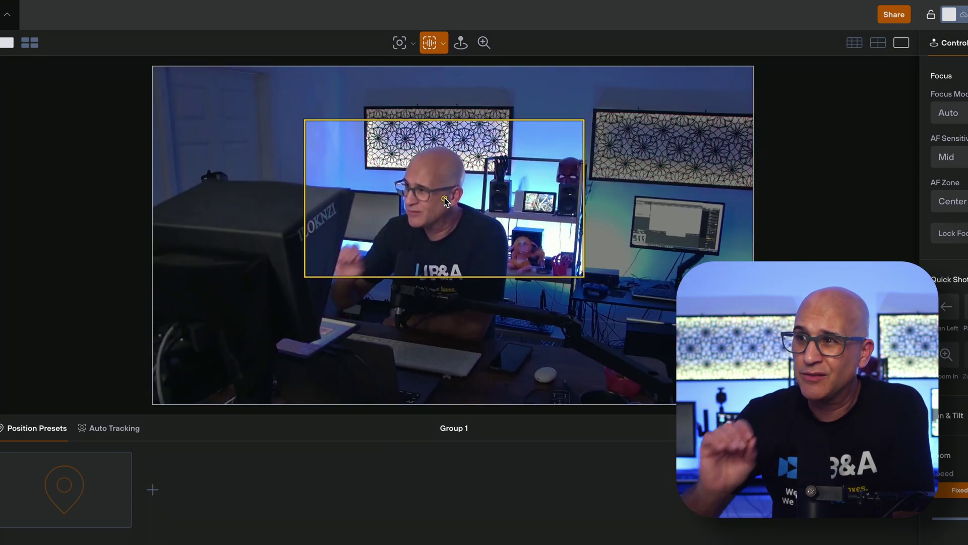
left_click(413, 43)
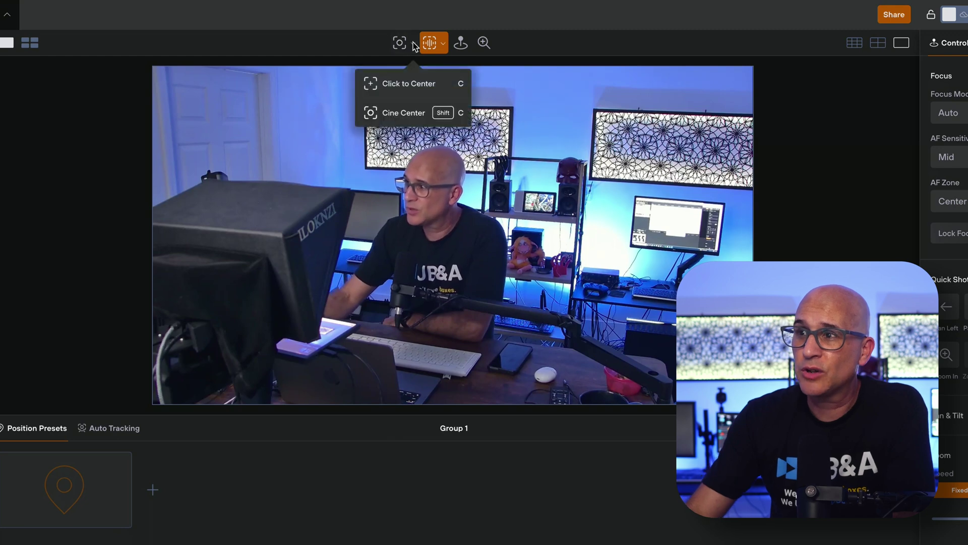
- With Click to Center, centre the camera on the wall by the door, then further right
left_click(396, 89)
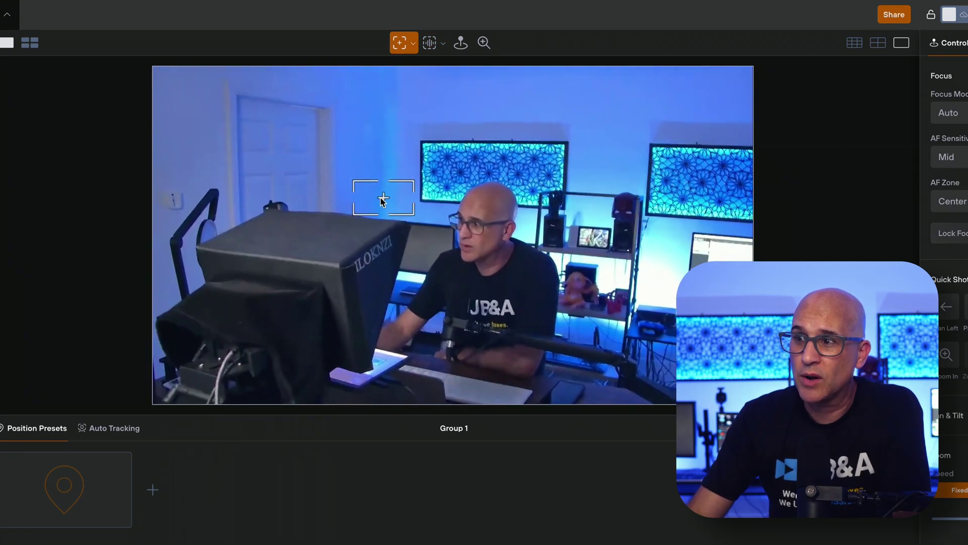
left_click(308, 199)
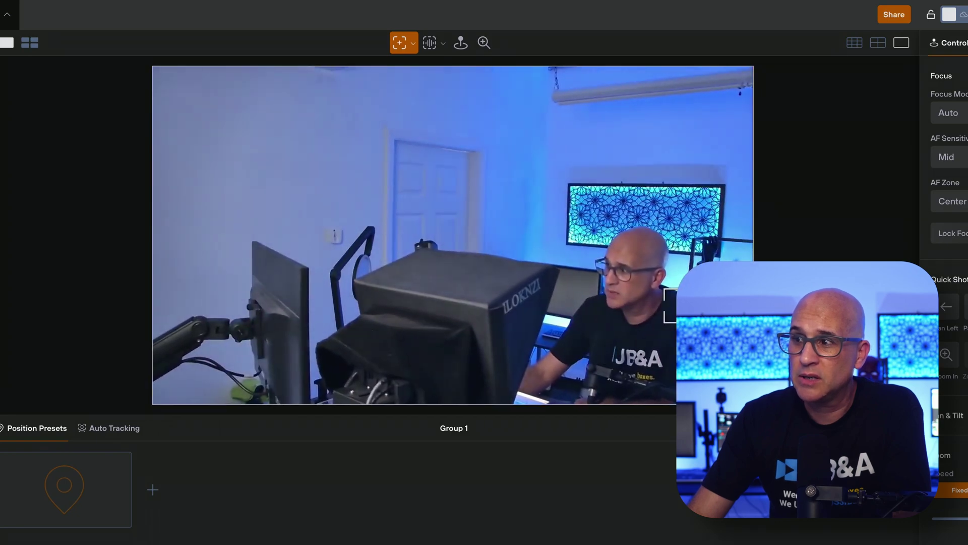
left_click(679, 306)
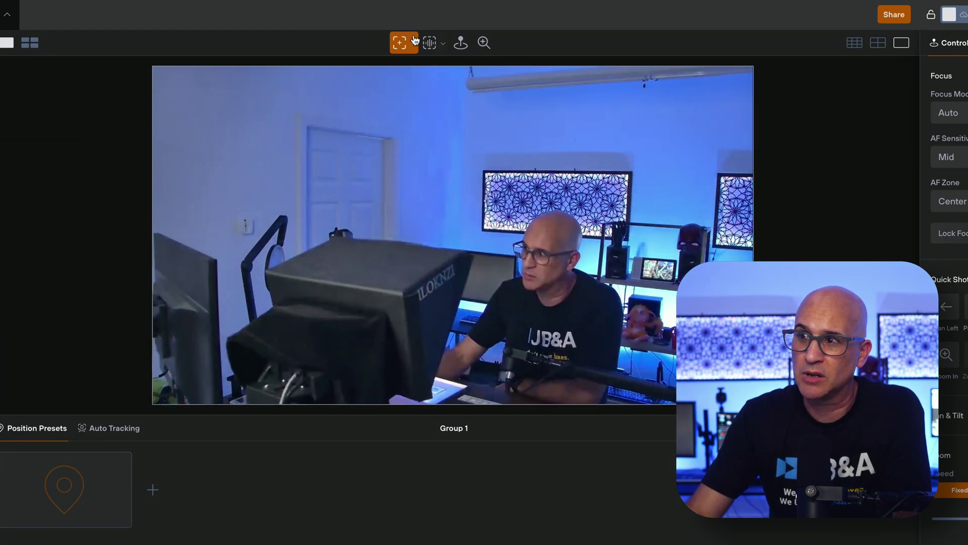
- Switch to Cine Center and smoothly centre the camera just left of the man
left_click(413, 44)
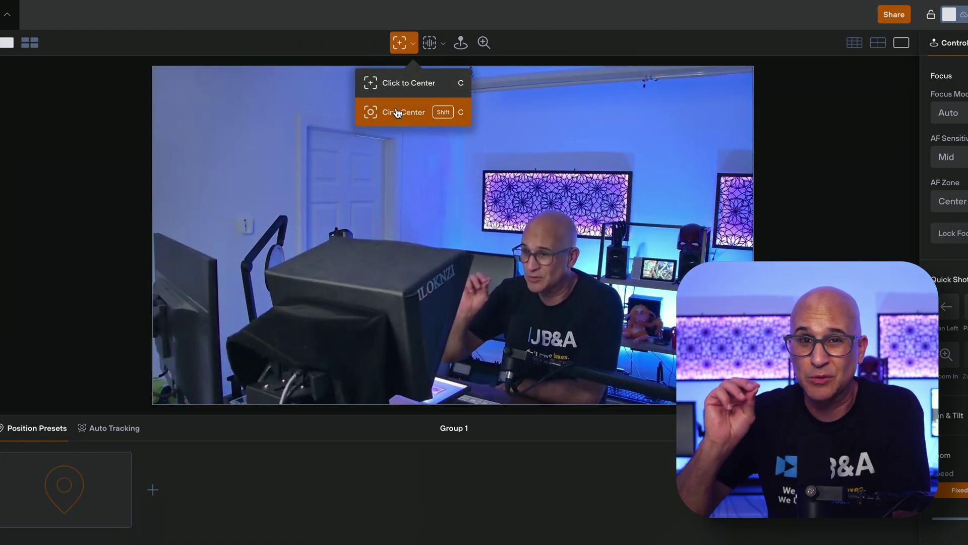
left_click(397, 112)
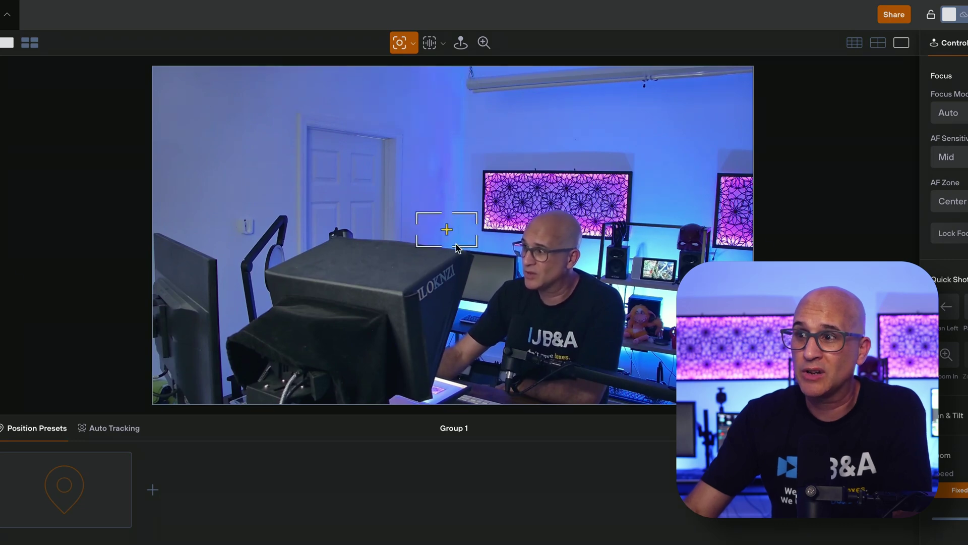
left_click(533, 277)
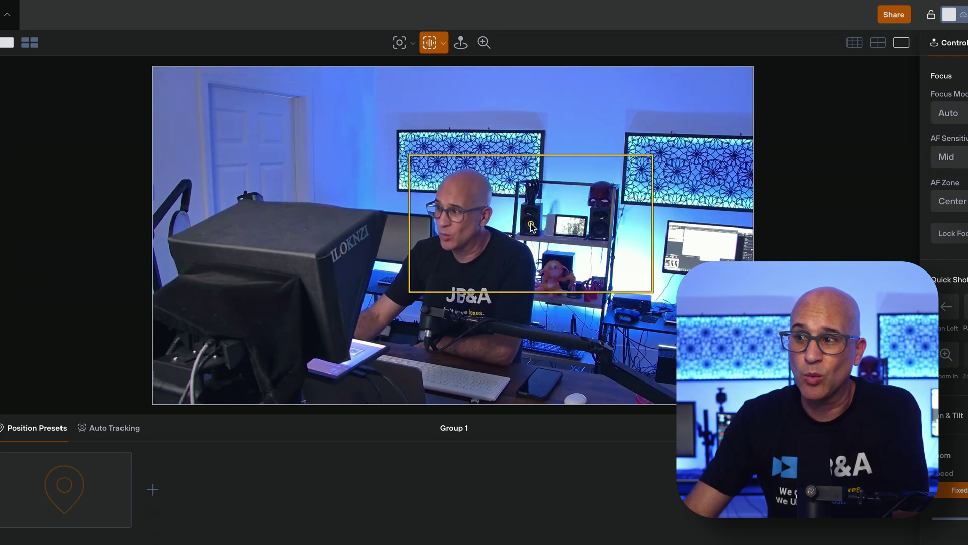
- Centre the camera on the speaker shelf to the right of the presenter
left_click(605, 199)
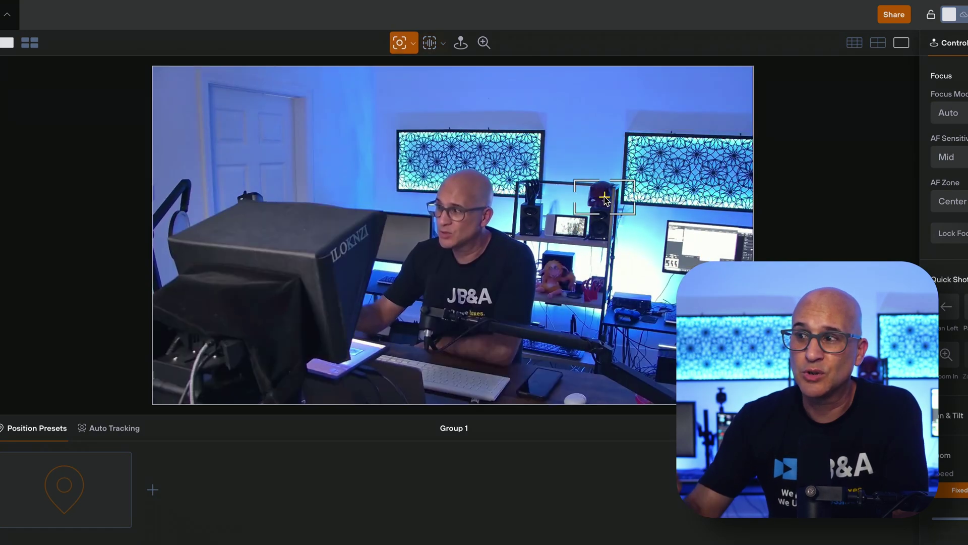